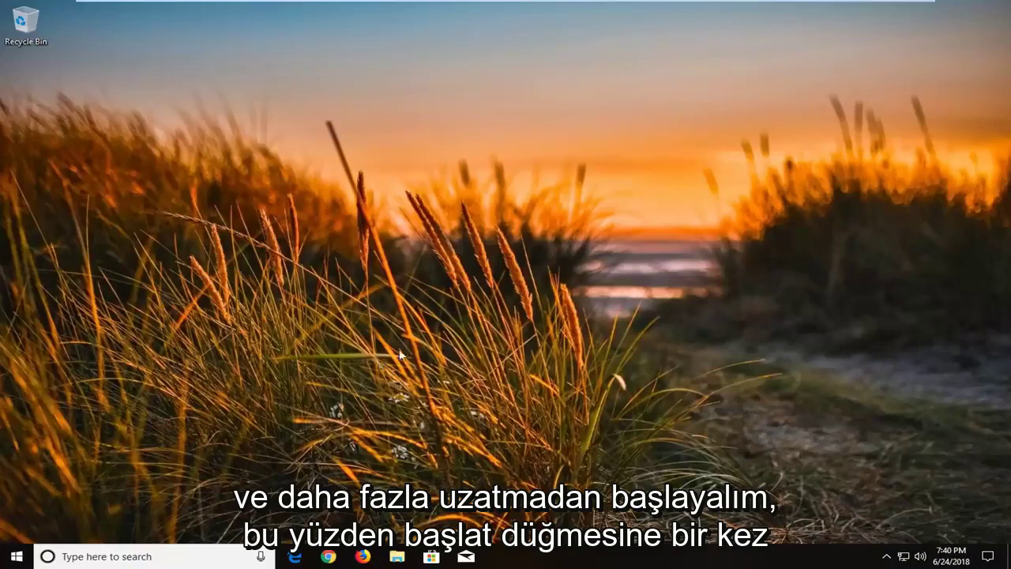
- Search Windows for "troubleshoot" and open the Troubleshoot system settings
left_click(17, 556)
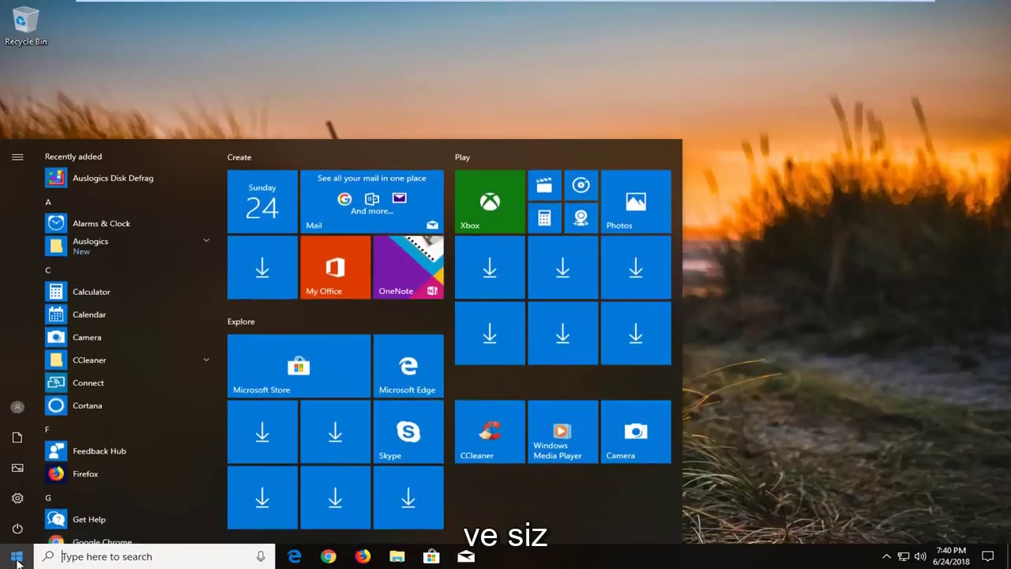
type("t")
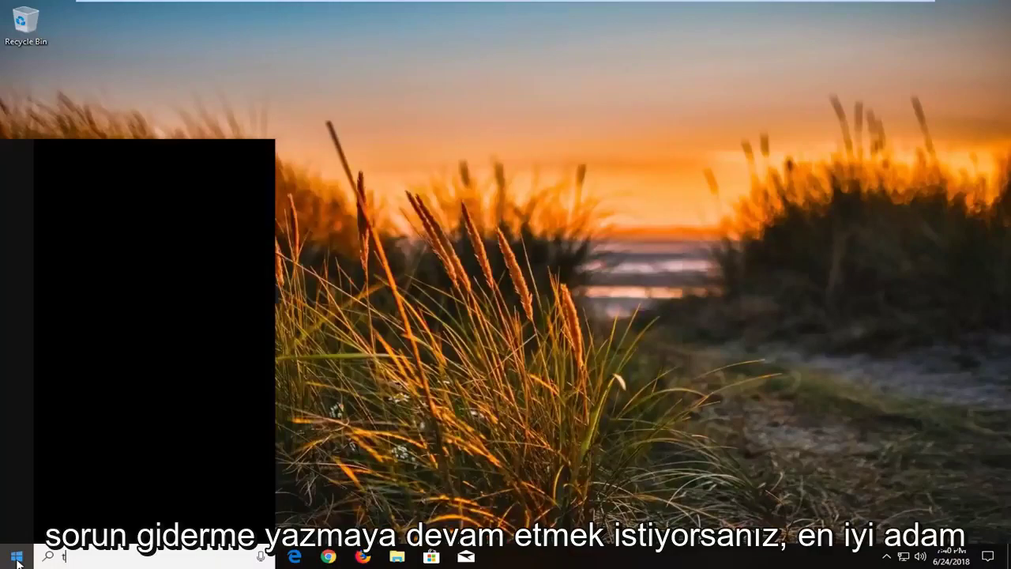
type("roubleshoot")
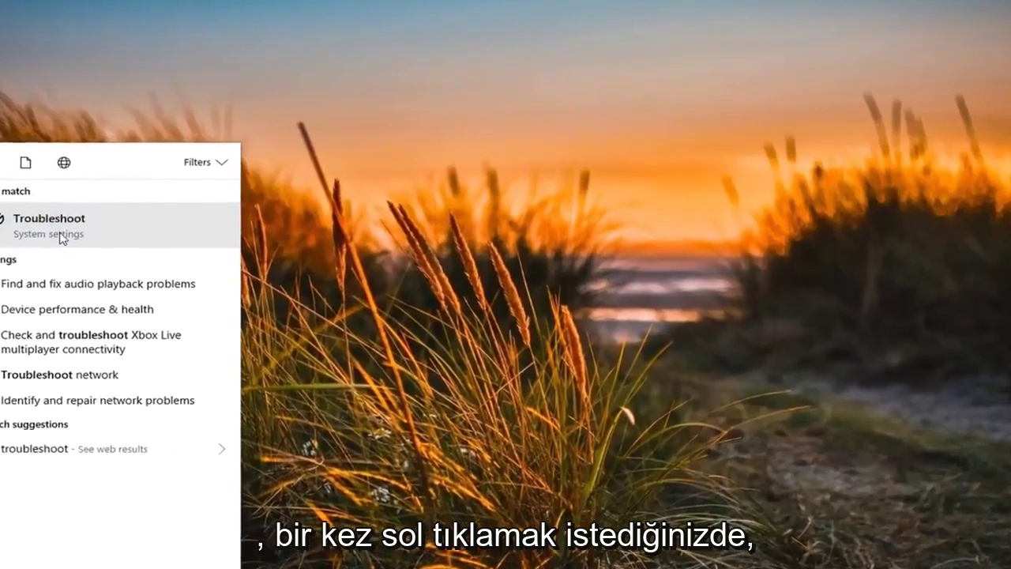
left_click(108, 222)
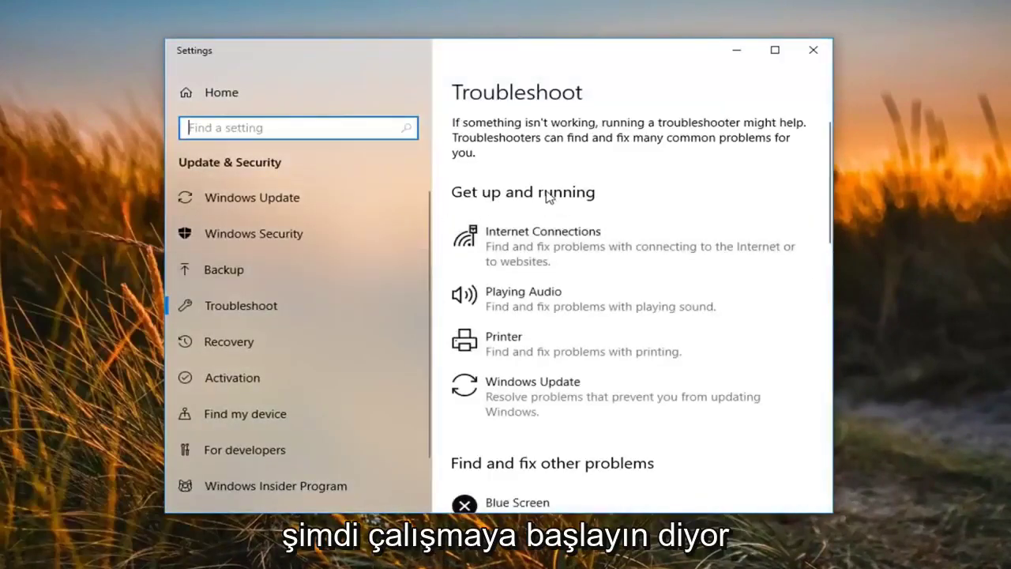
- Run the Hardware and Devices troubleshooter from the list of other problems to find and fix
scroll(571, 224, "down", 3)
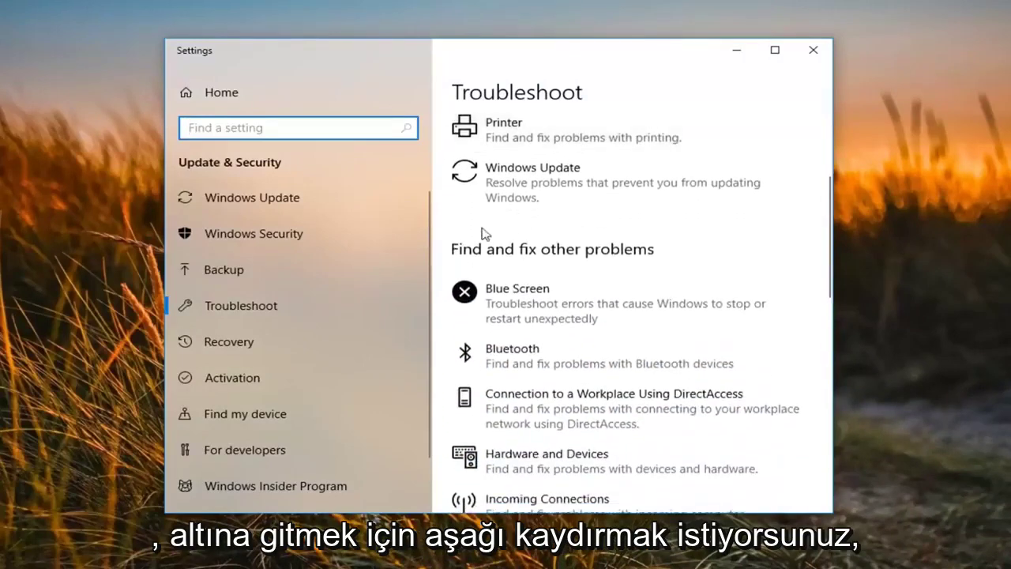
scroll(528, 255, "down", 2)
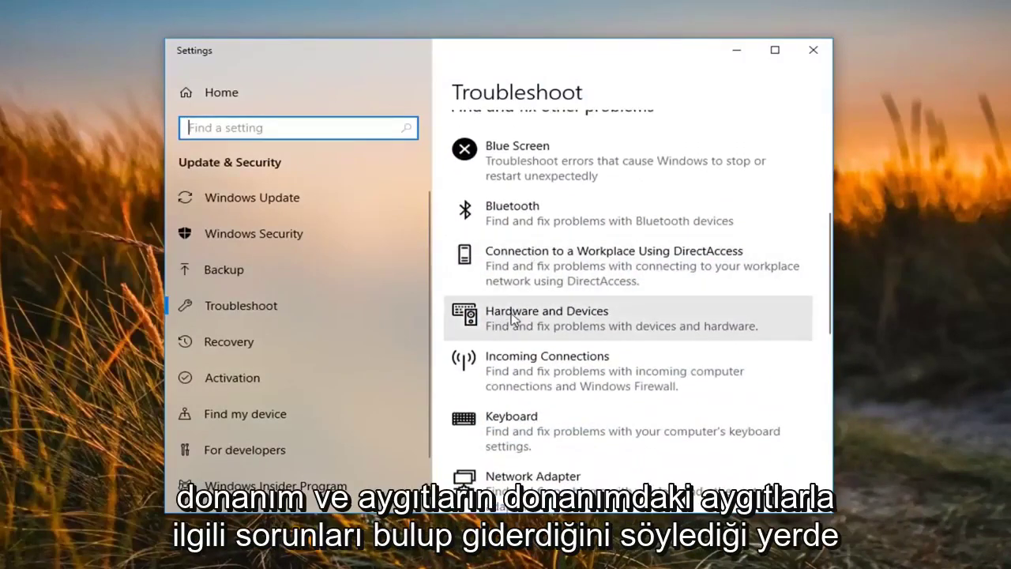
left_click(728, 330)
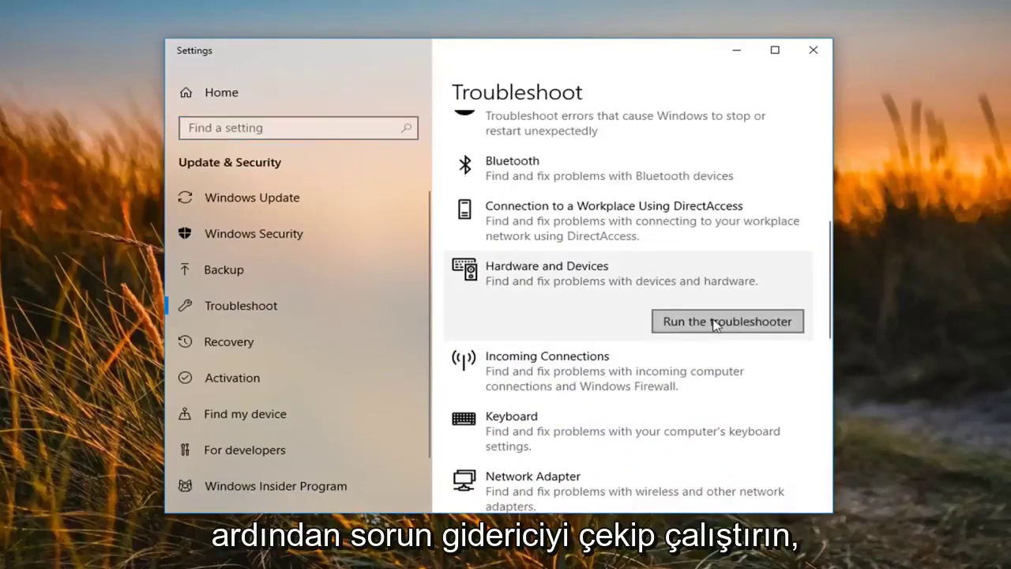
left_click(715, 323)
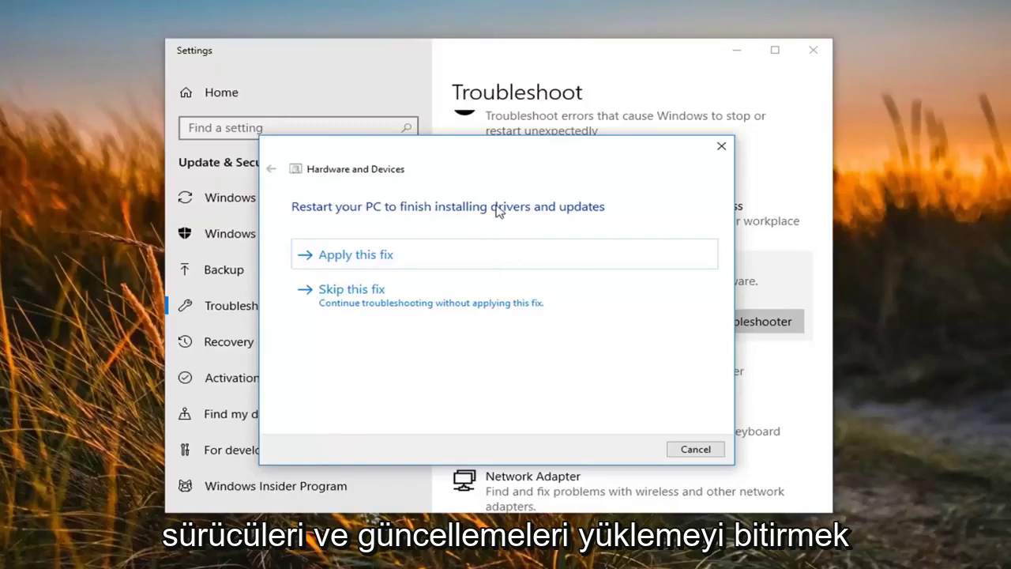
- Apply the suggested fix for finishing driver and update installation, complete the troubleshooter, and close it along with Settings
left_click(356, 256)
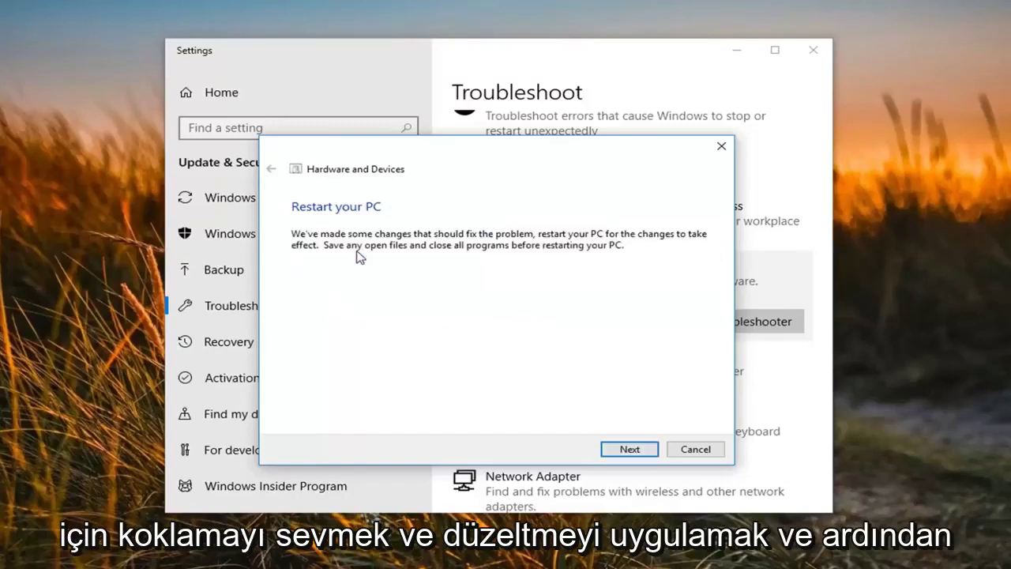
left_click(635, 451)
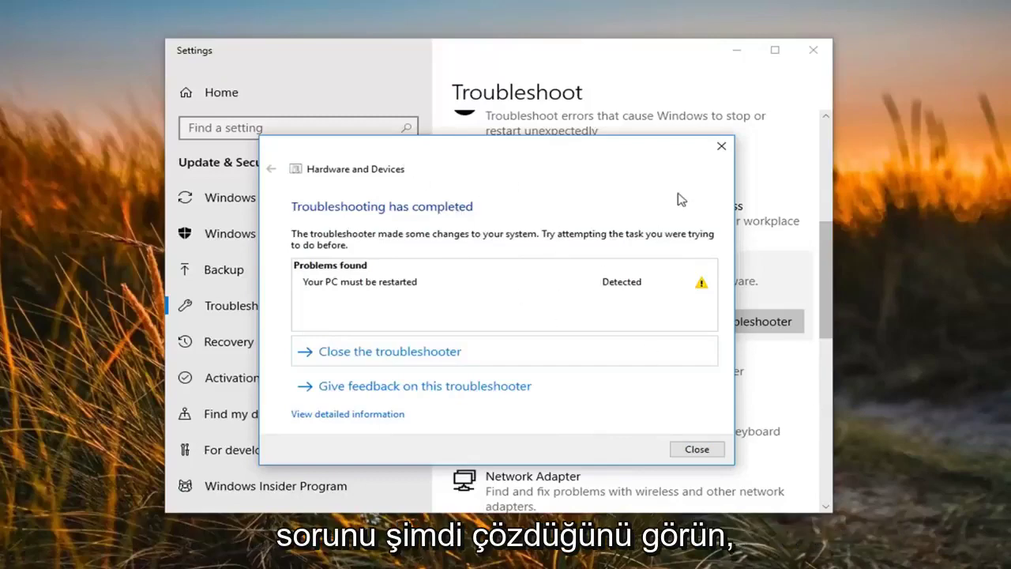
left_click(720, 148)
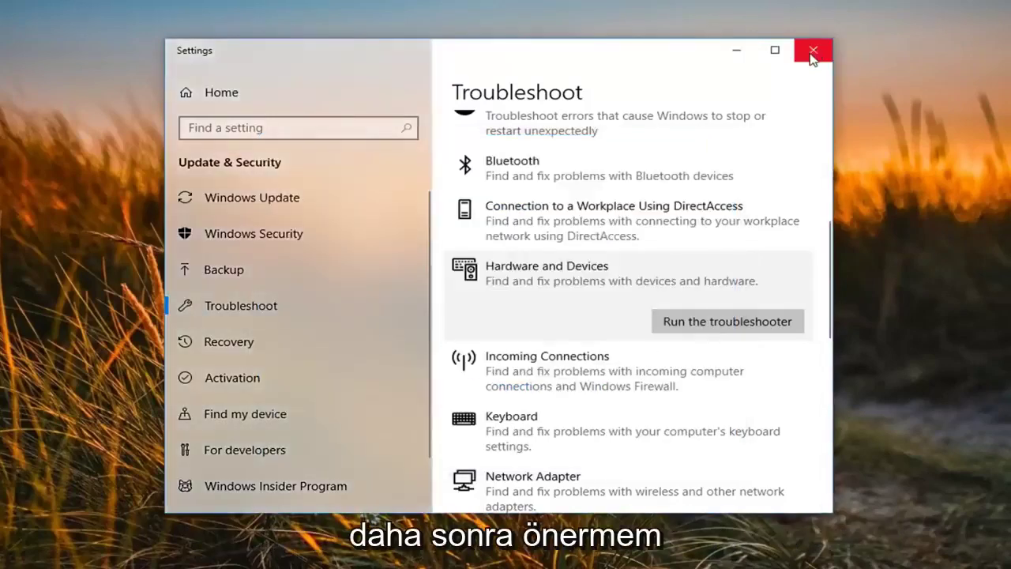
left_click(814, 53)
- Search Windows for "device manager" and open Device Manager
left_click(14, 557)
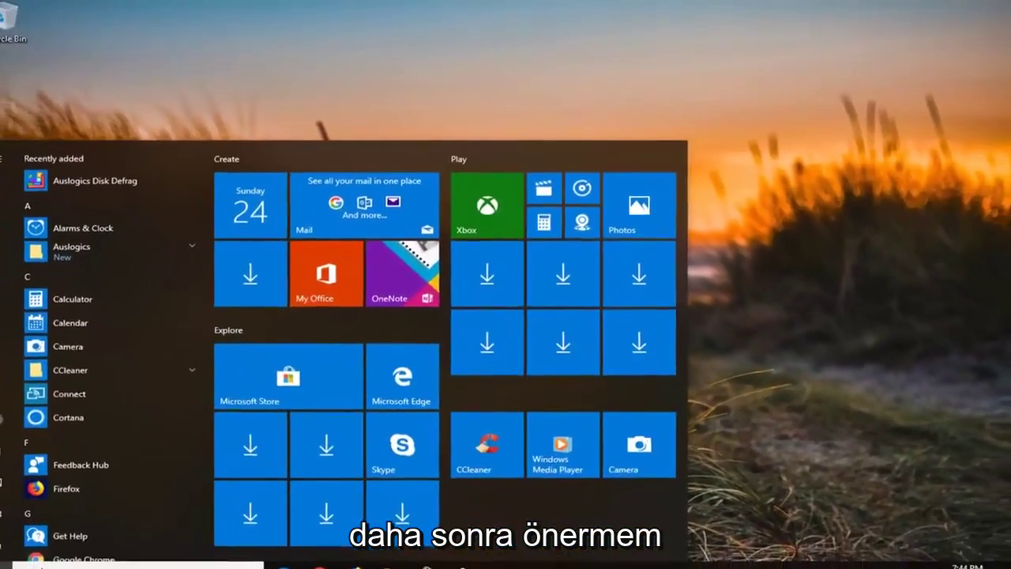
type("device manager")
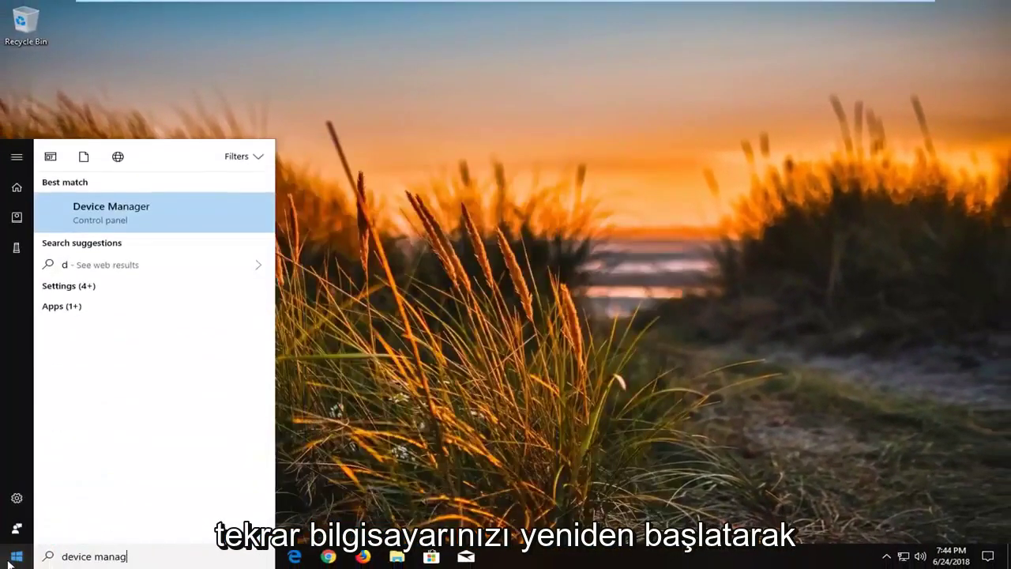
left_click(138, 215)
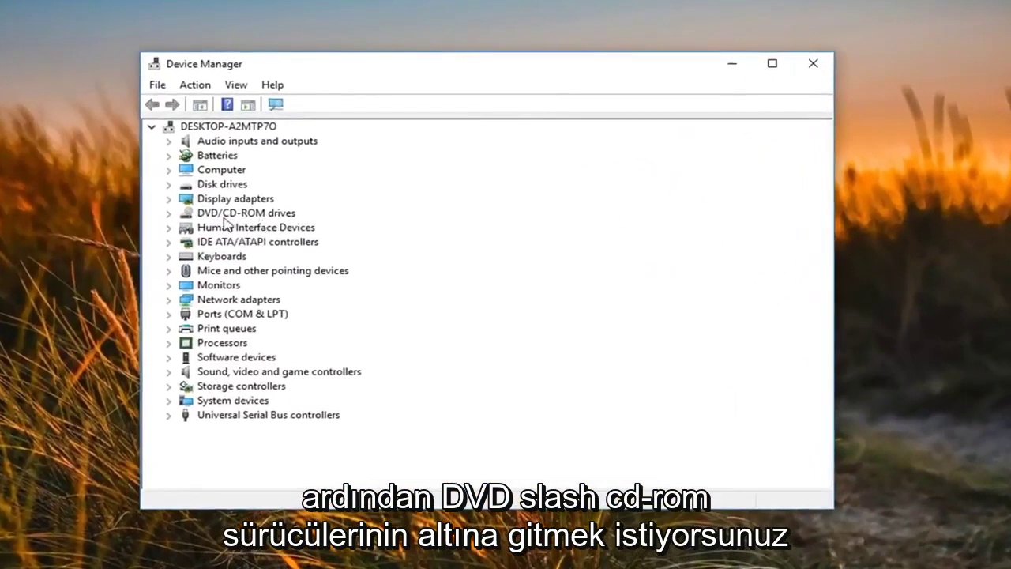
- Search automatically for updated driver software for the NECVMWar VMware SATA CD01 drive under DVD/CD-ROM drives, and close the wizard
left_click(169, 214)
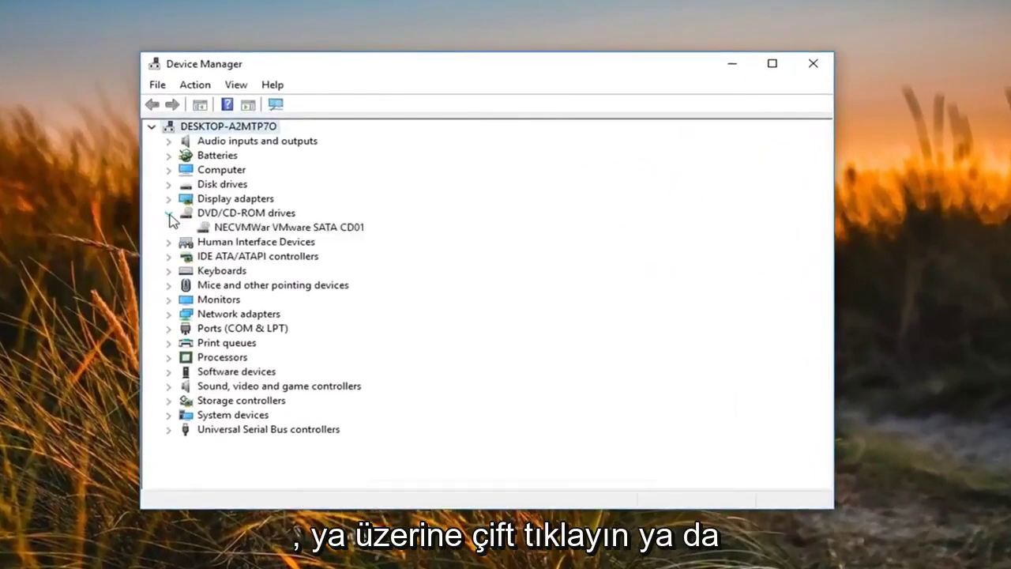
right_click(217, 231)
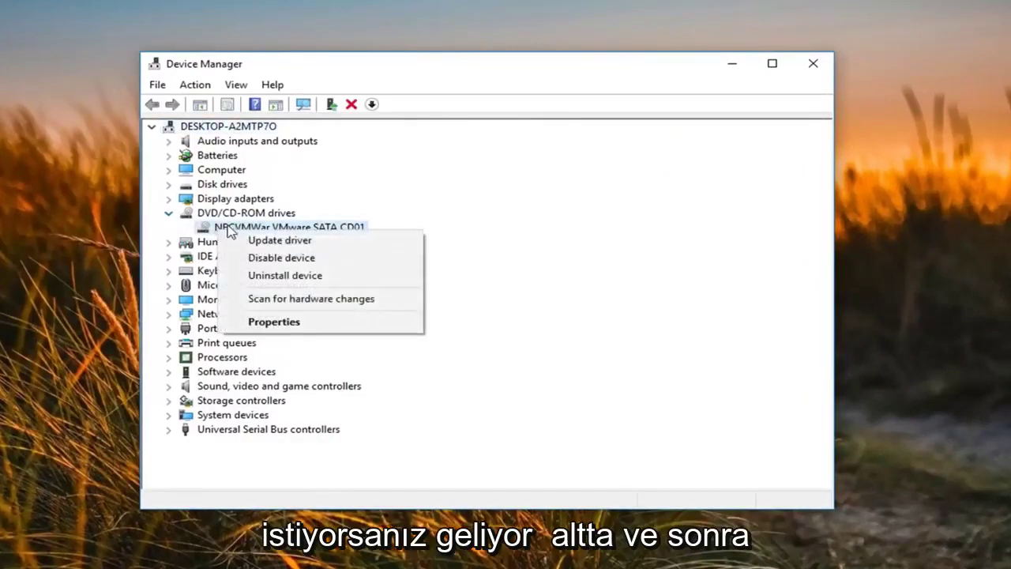
left_click(273, 240)
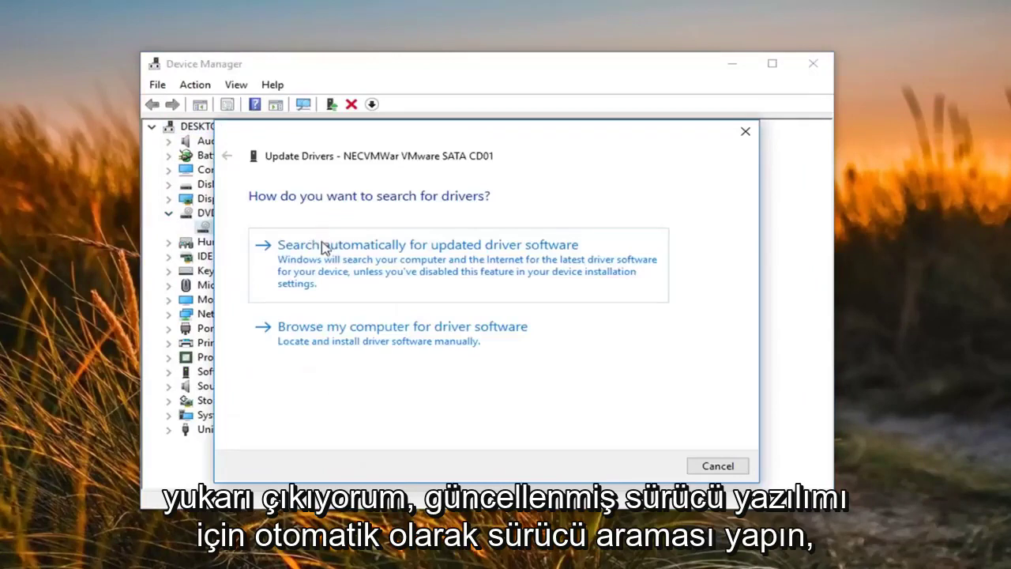
left_click(430, 273)
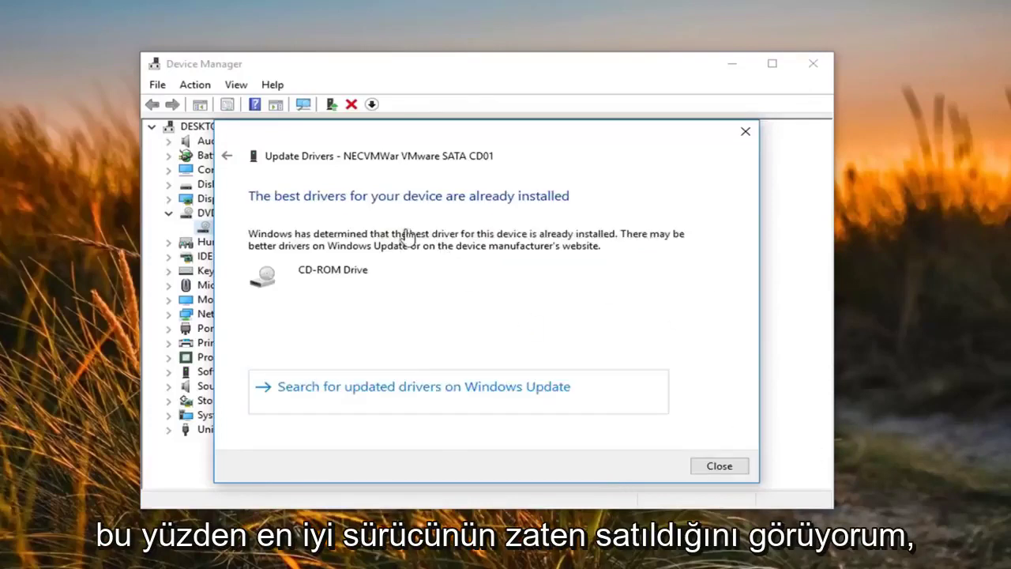
left_click(713, 467)
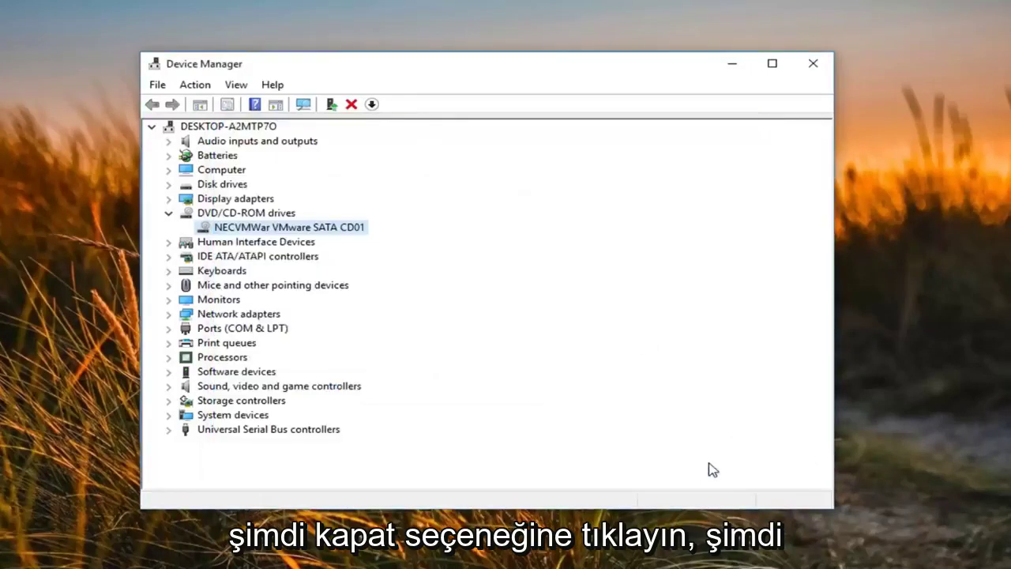
- Uninstall the Standard SATA AHCI Controller under IDE ATA/ATAPI controllers and close Device Manager
left_click(206, 261)
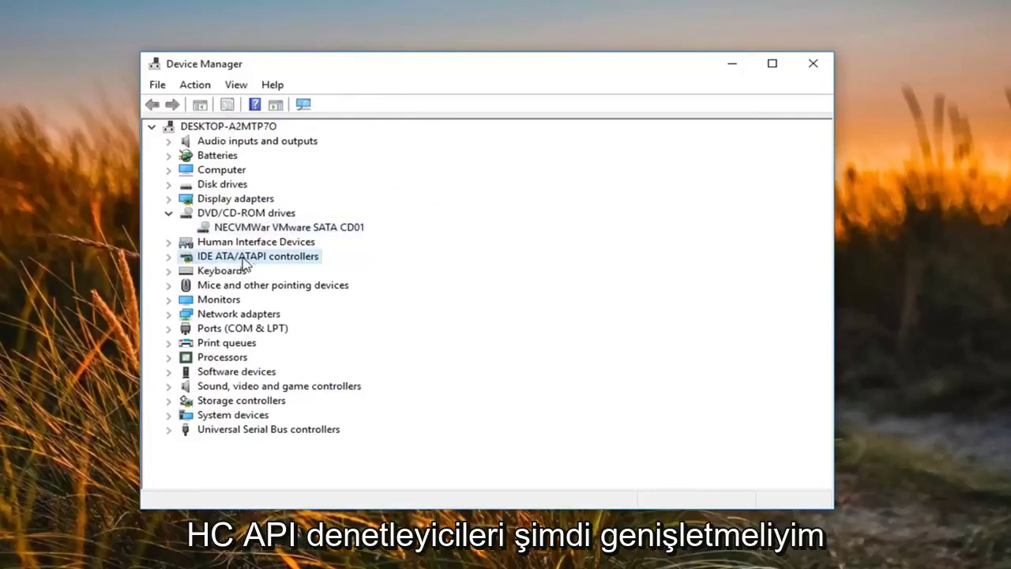
left_click(171, 258)
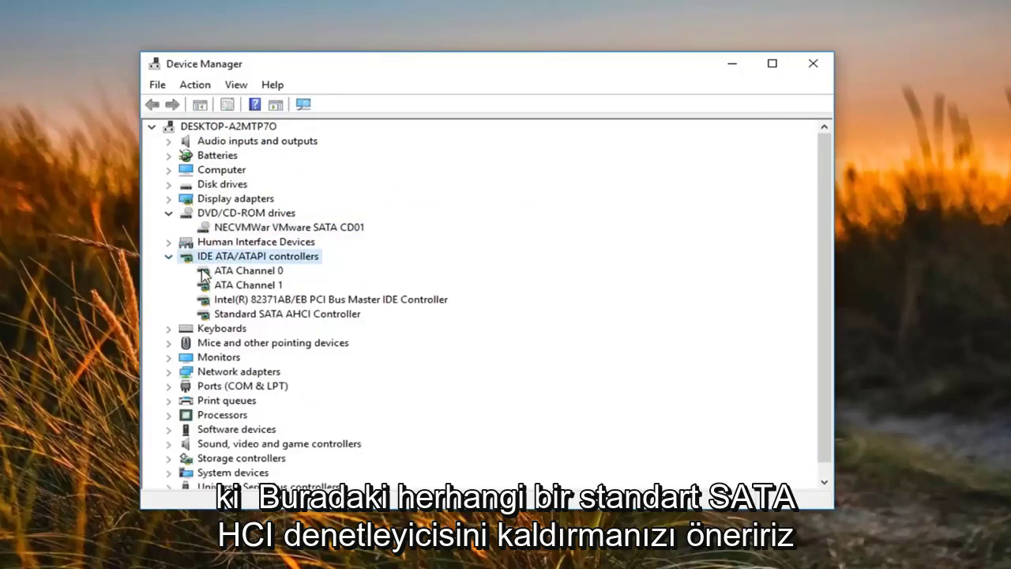
left_click(235, 316)
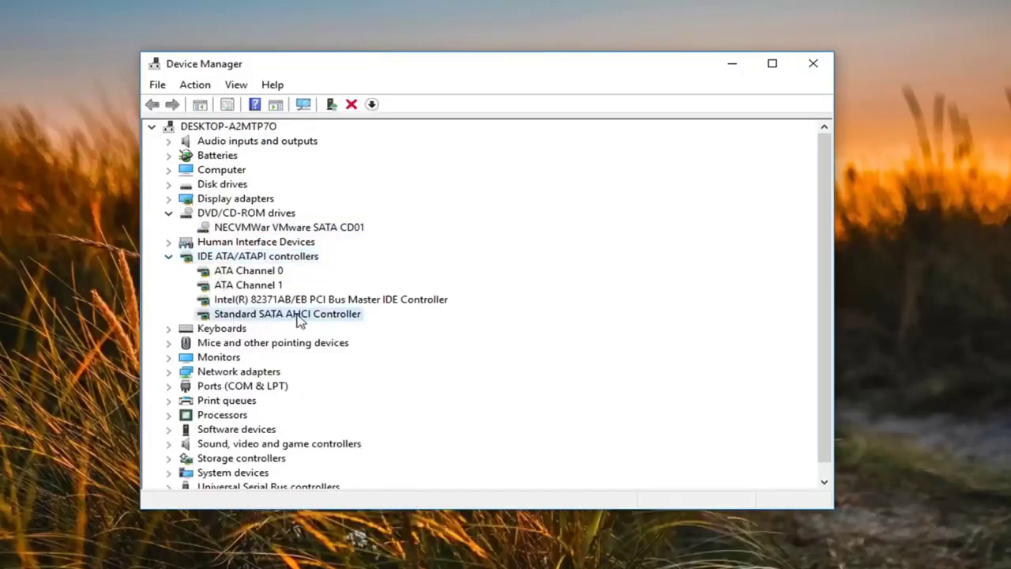
right_click(290, 318)
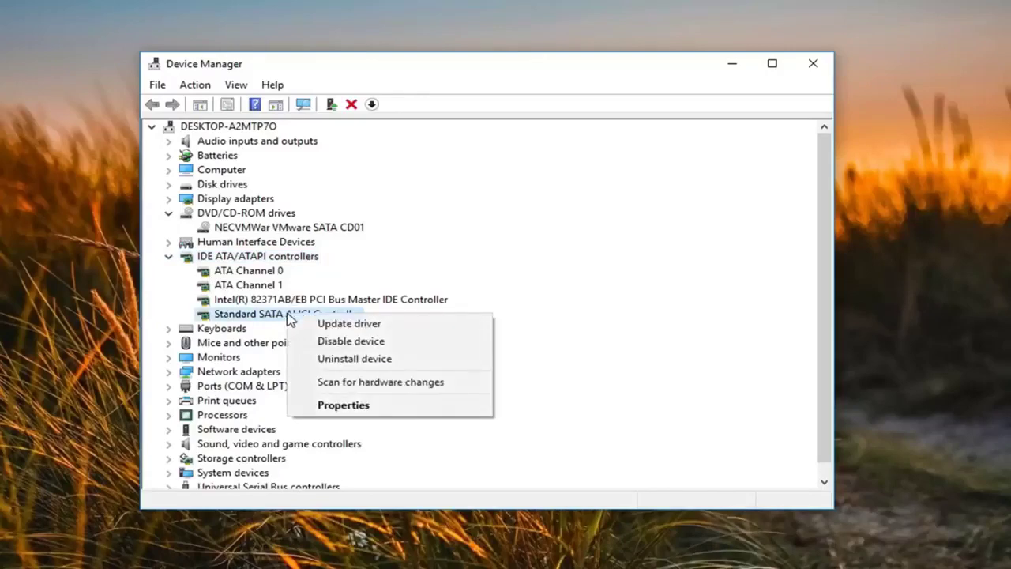
left_click(347, 358)
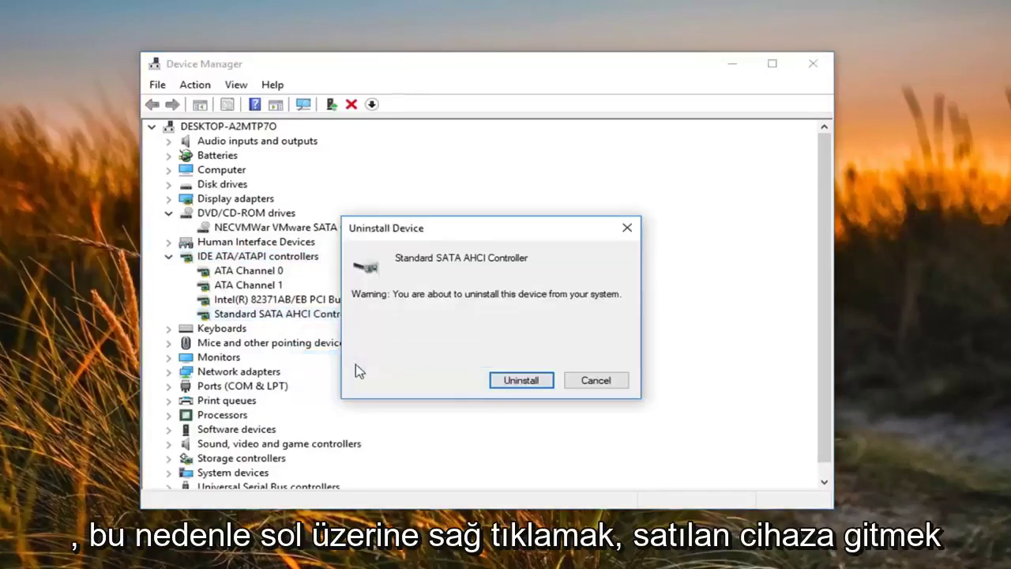
left_click(521, 381)
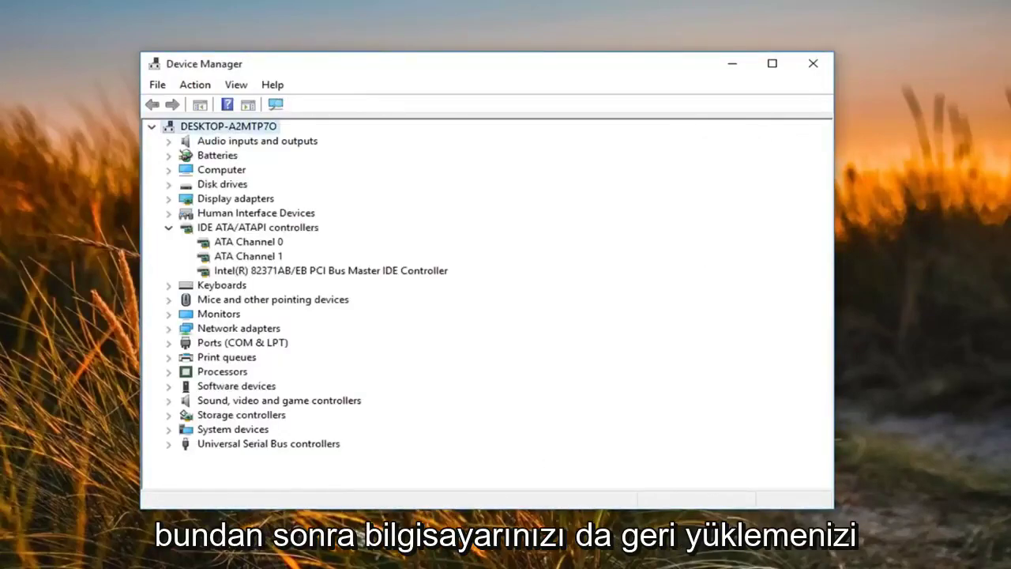
left_click(813, 63)
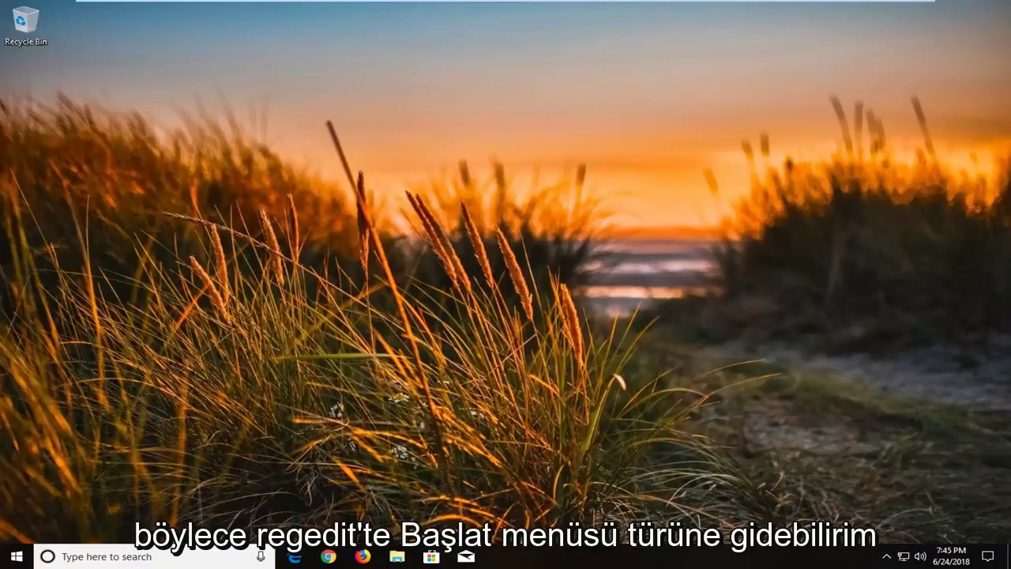
- Search Windows for "regedit", run Registry Editor as administrator, and allow it to make changes to the device
left_click(11, 558)
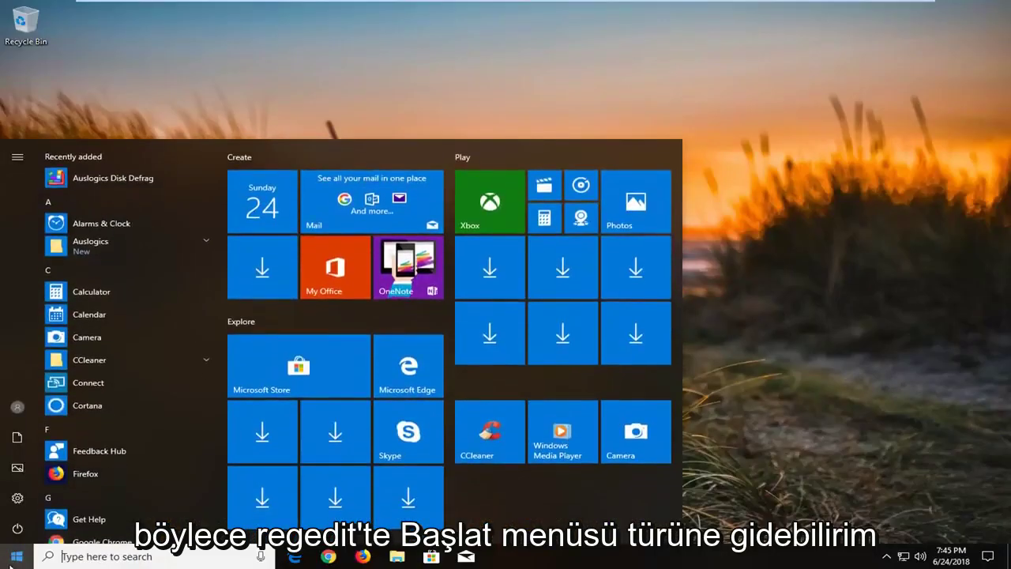
type("regedit")
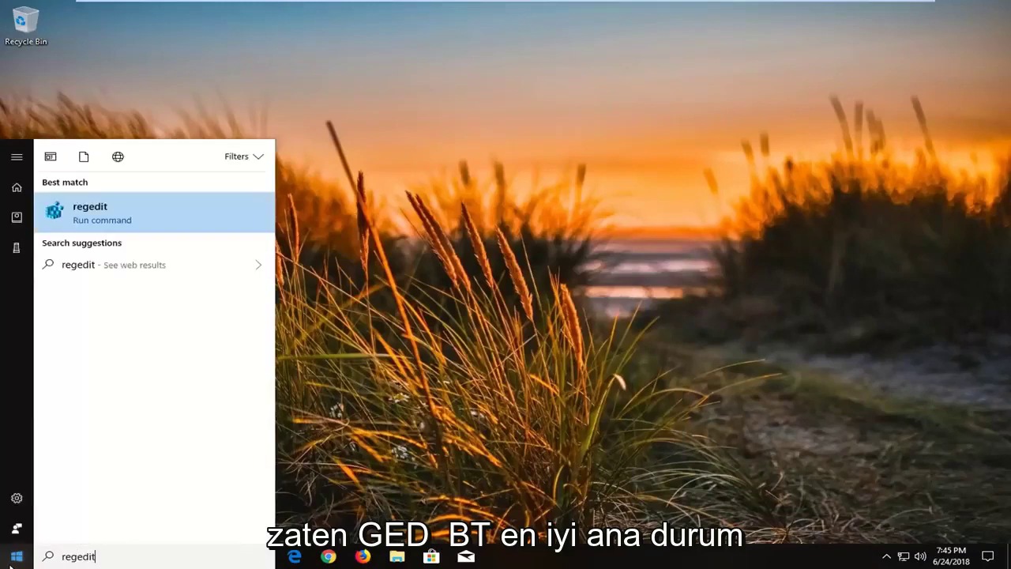
right_click(112, 207)
left_click(140, 221)
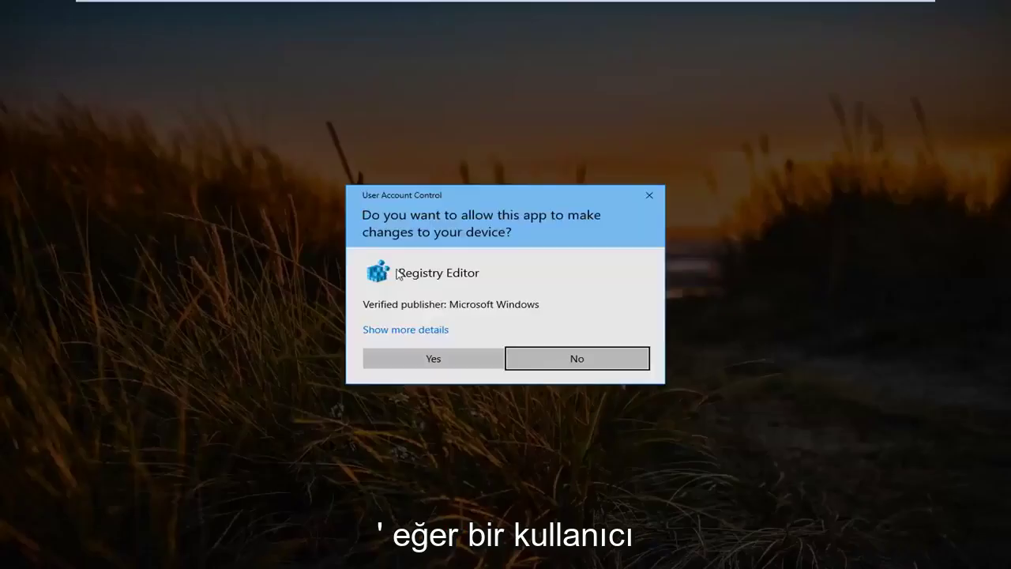
left_click(432, 360)
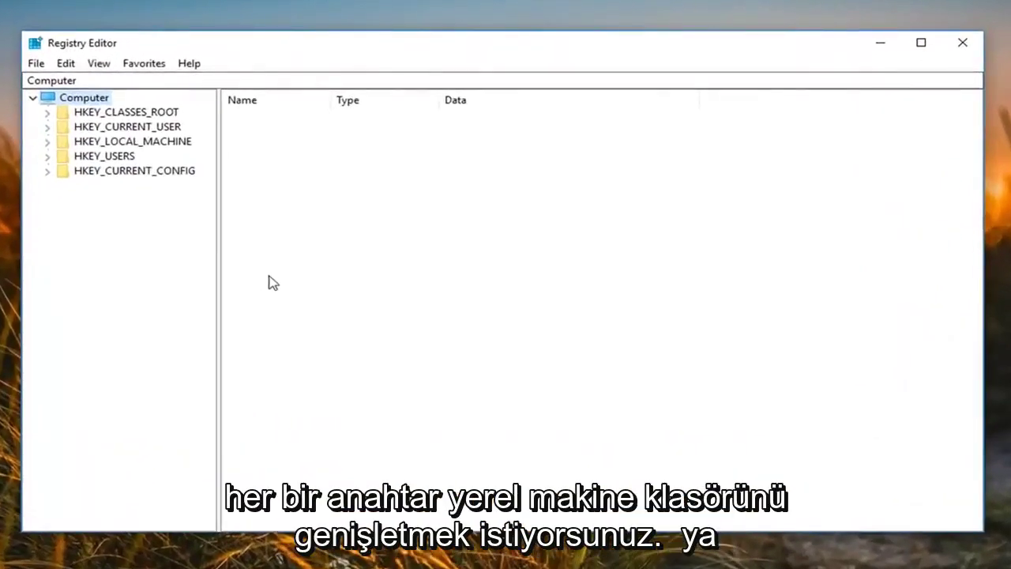
- Expand the registry path HKEY_LOCAL_MACHINE\SYSTEM\CurrentControlSet\Control and widen the key tree so the subkey names are readable
left_click(87, 144)
double_click(86, 144)
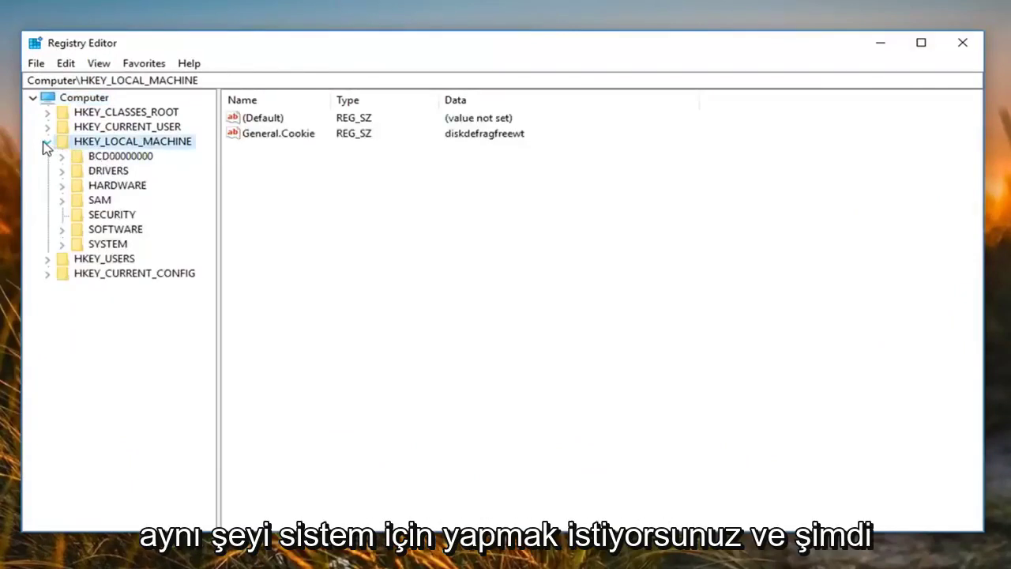
double_click(93, 247)
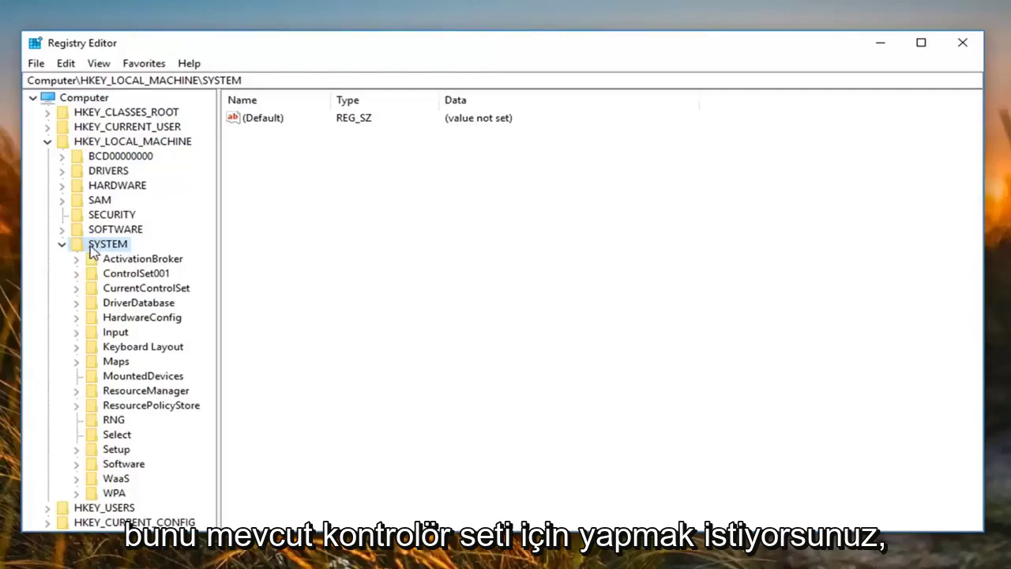
double_click(127, 293)
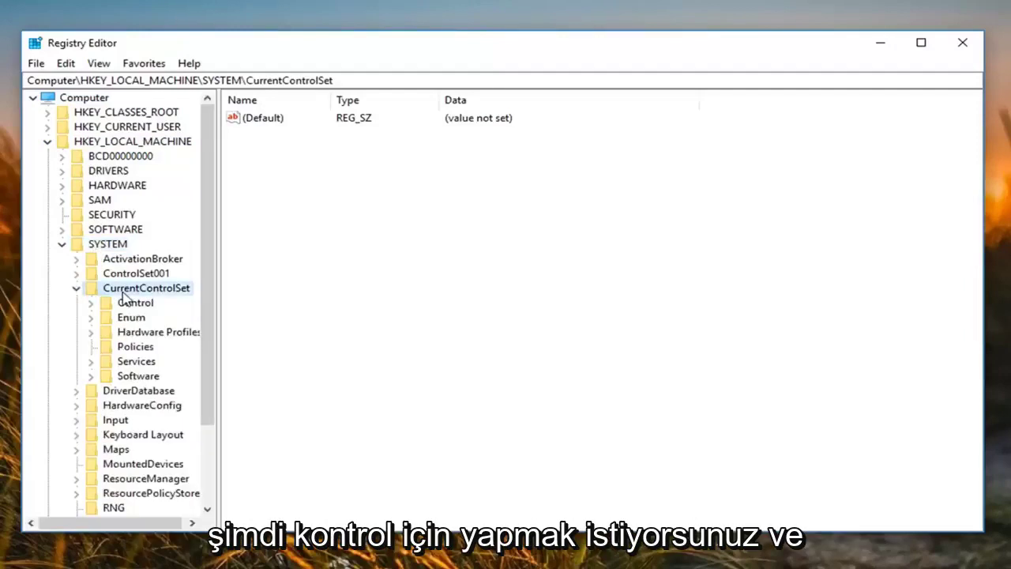
double_click(121, 306)
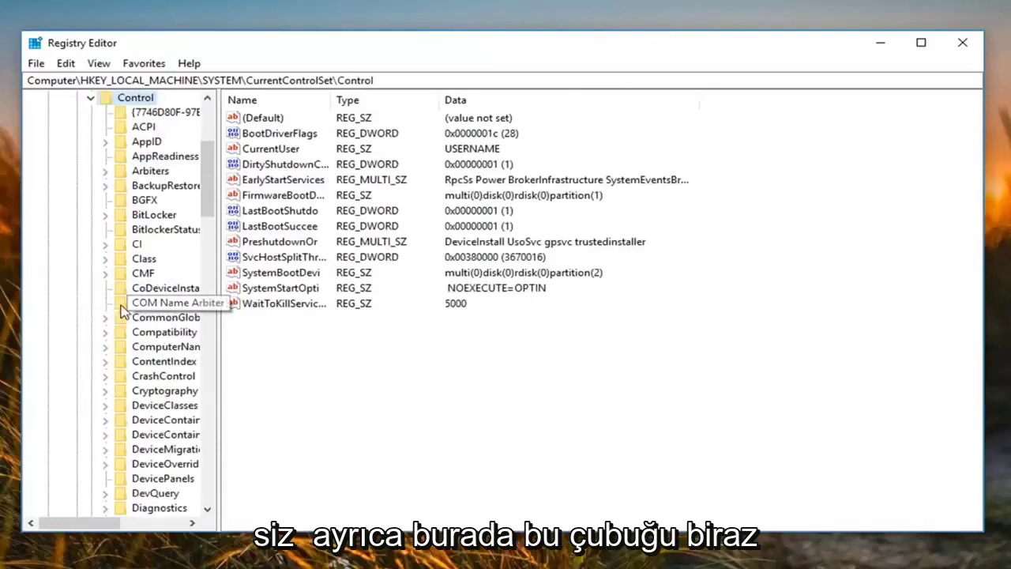
left_click_drag(219, 126, 308, 132)
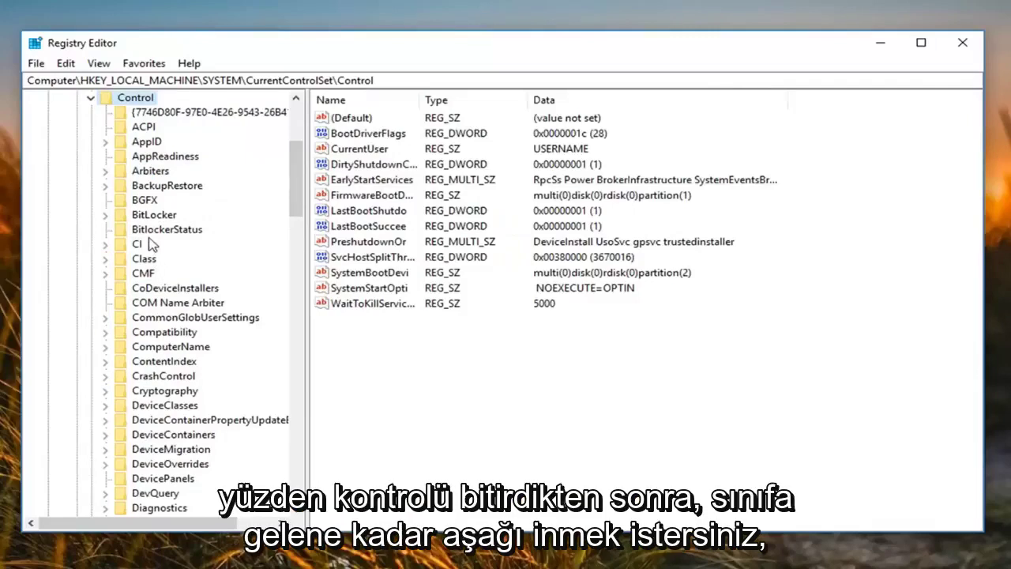
- Expand the Class key under Control, widen the key tree, and select the {4d36e965-e325-11ce-bfc1-08002be10318} subkey
left_click(145, 261)
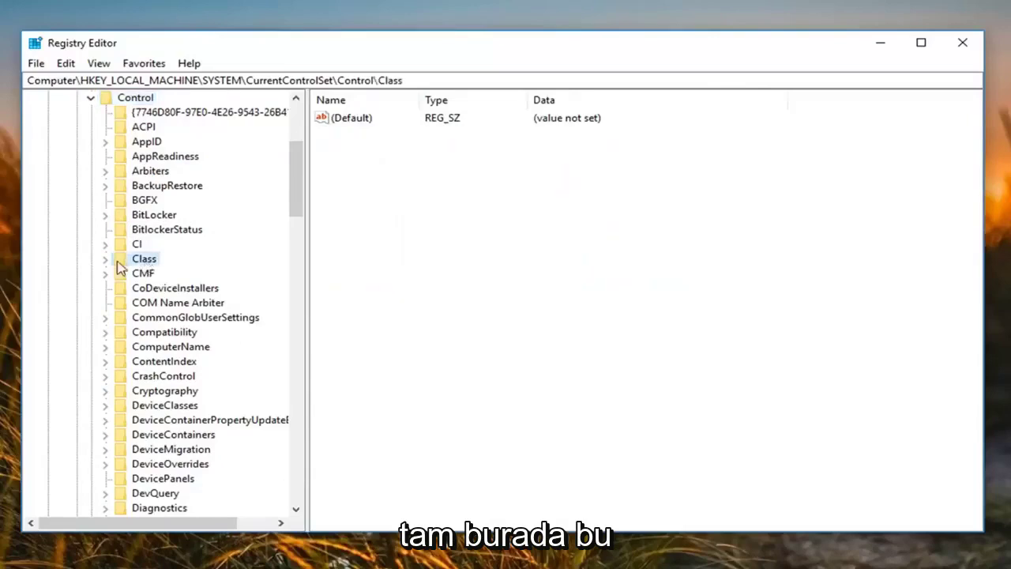
double_click(137, 265)
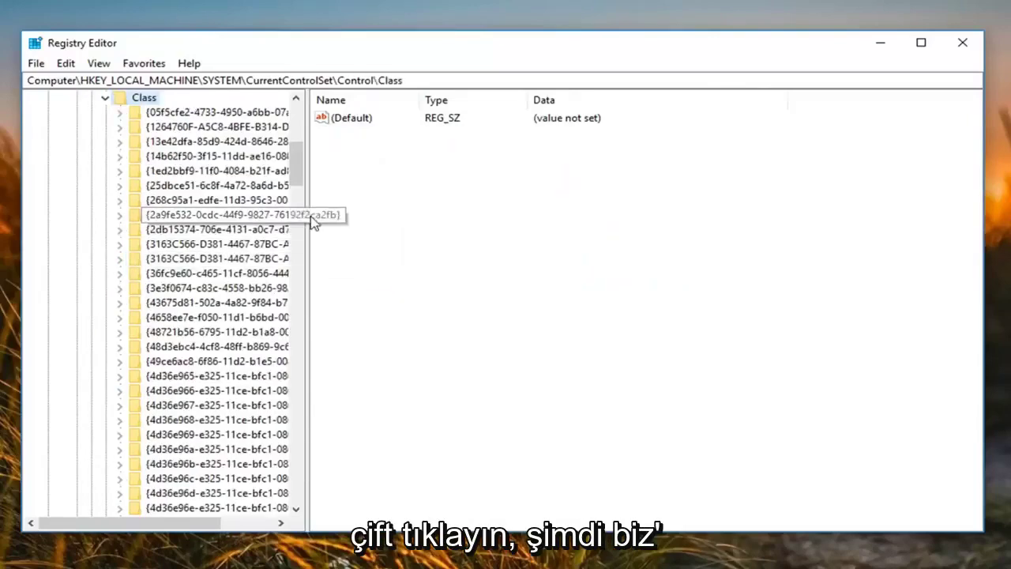
left_click_drag(309, 216, 434, 215)
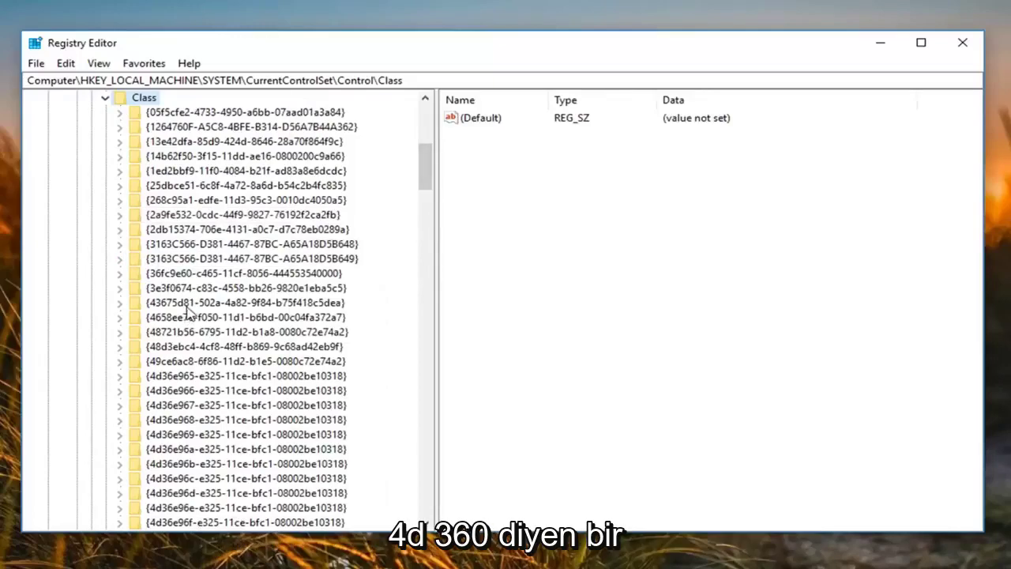
scroll(166, 443, "down", 1)
left_click(162, 332)
key("Up")
key("Down")
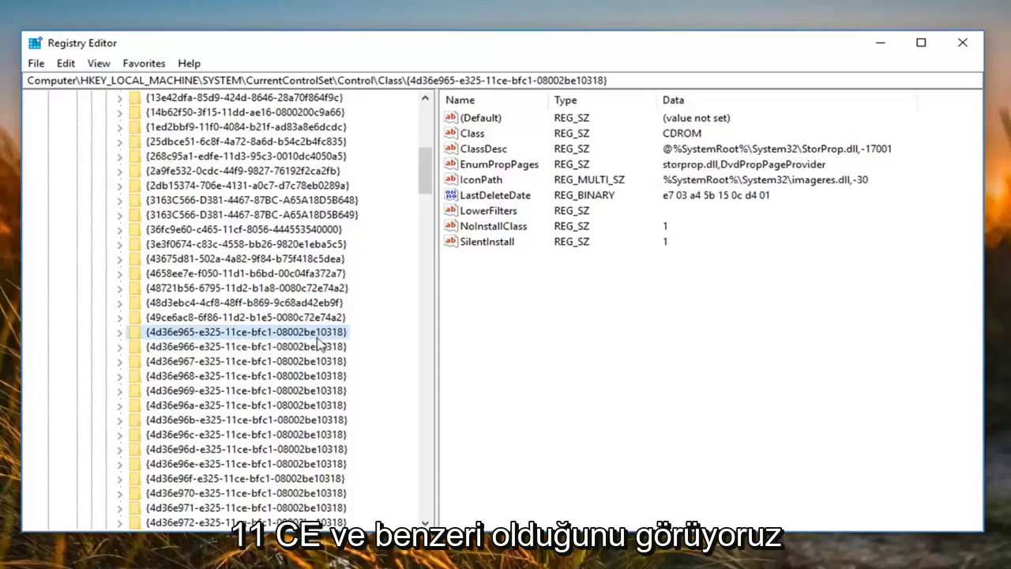
- Delete the LowerFilters value from the {4d36e965-e325-11ce-bfc1-08002be10318} key and confirm the permanent deletion
scroll(187, 356, "up", 1)
scroll(187, 356, "up", 1)
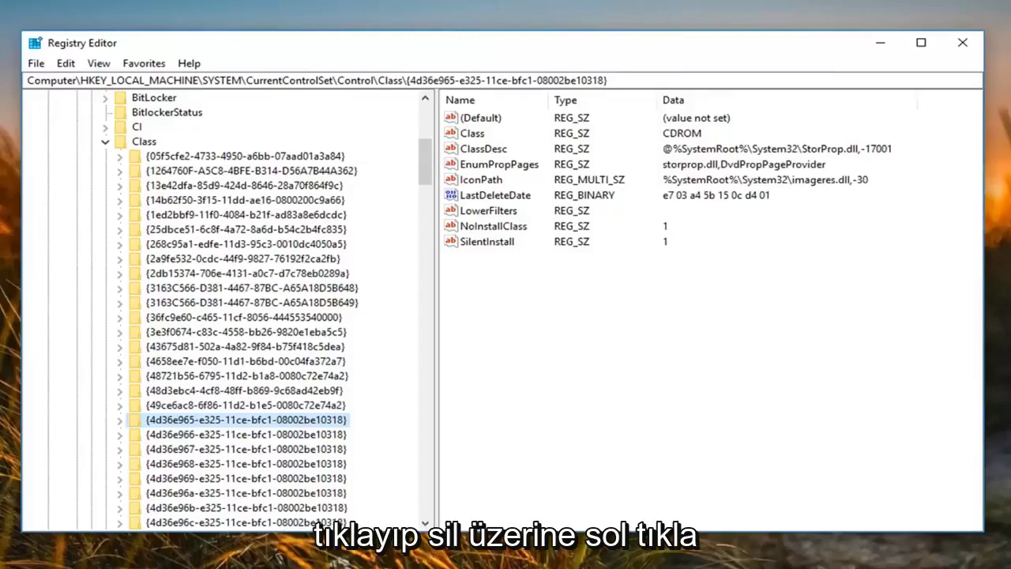
right_click(492, 211)
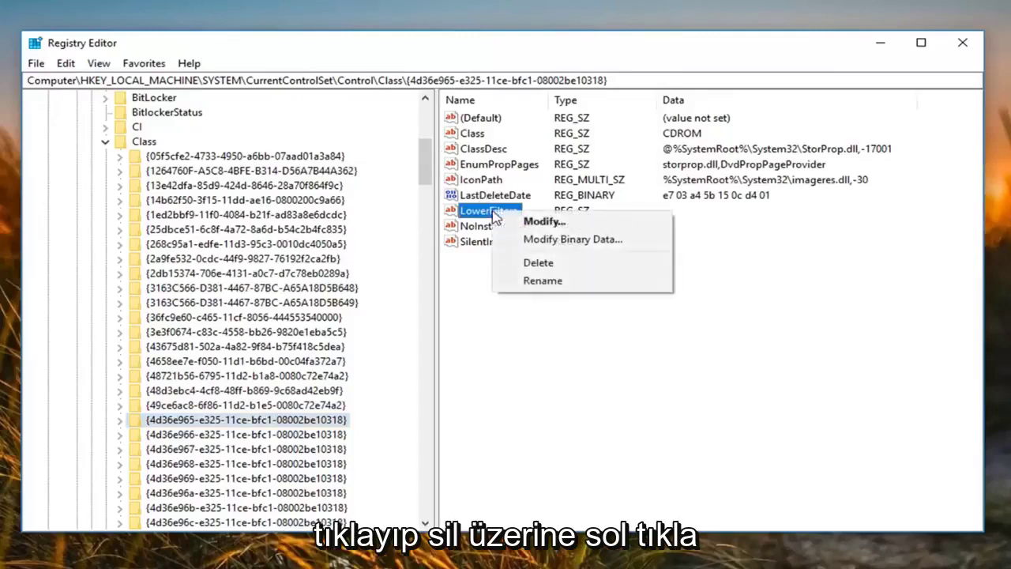
left_click(528, 263)
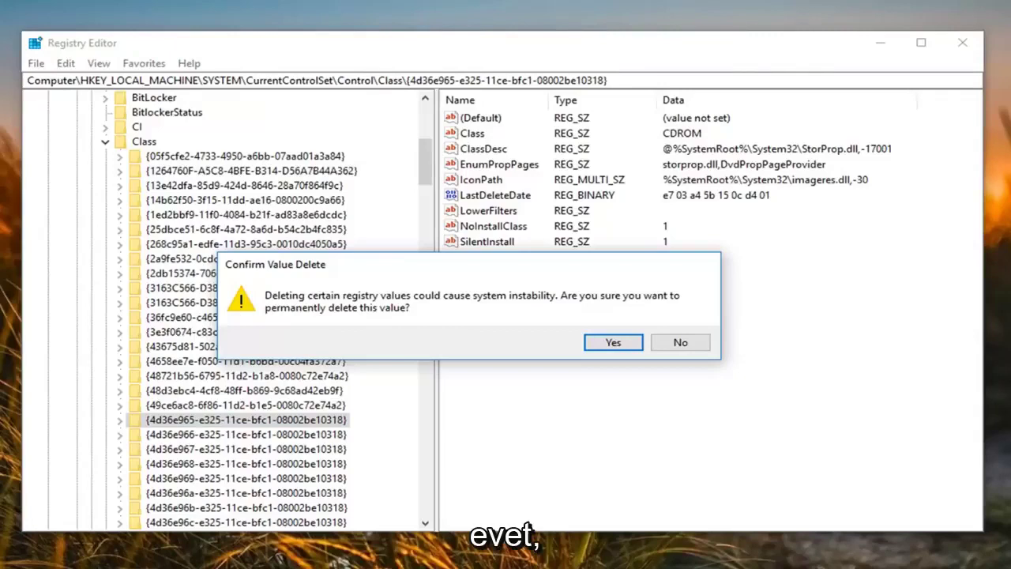
left_click(613, 342)
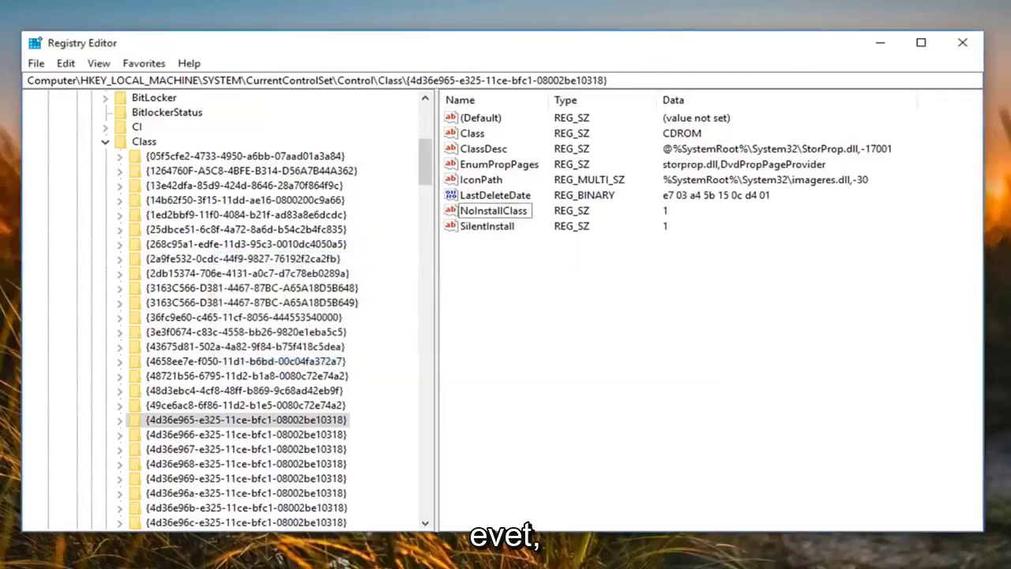